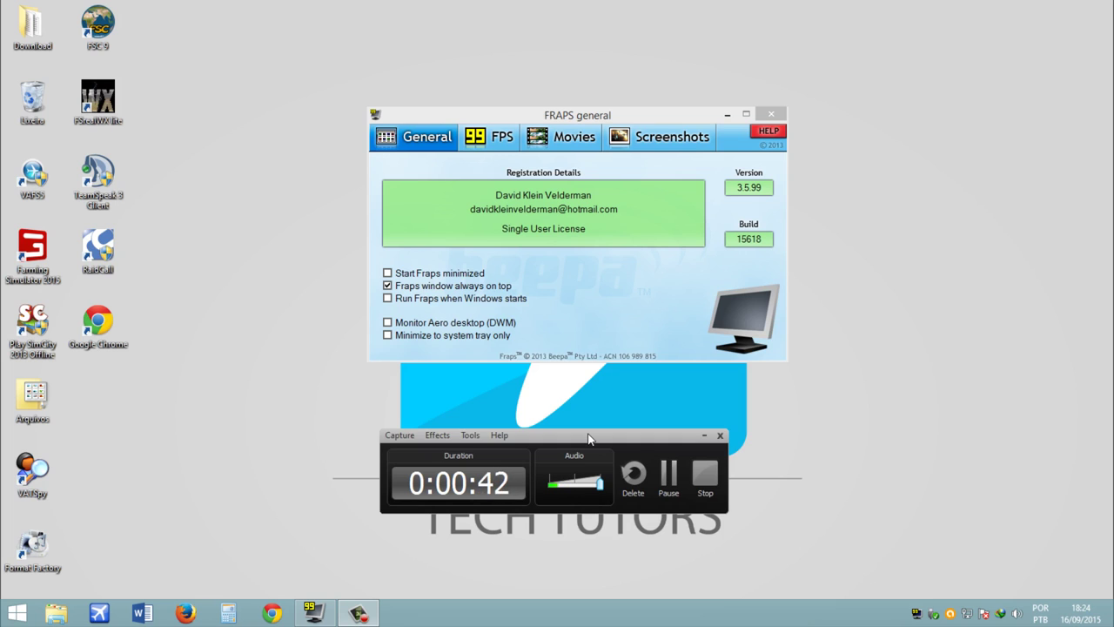
Move the screen recorder aside, minimize it, and reposition the Fraps window higher on the desktop
drag(588, 438, 924, 513)
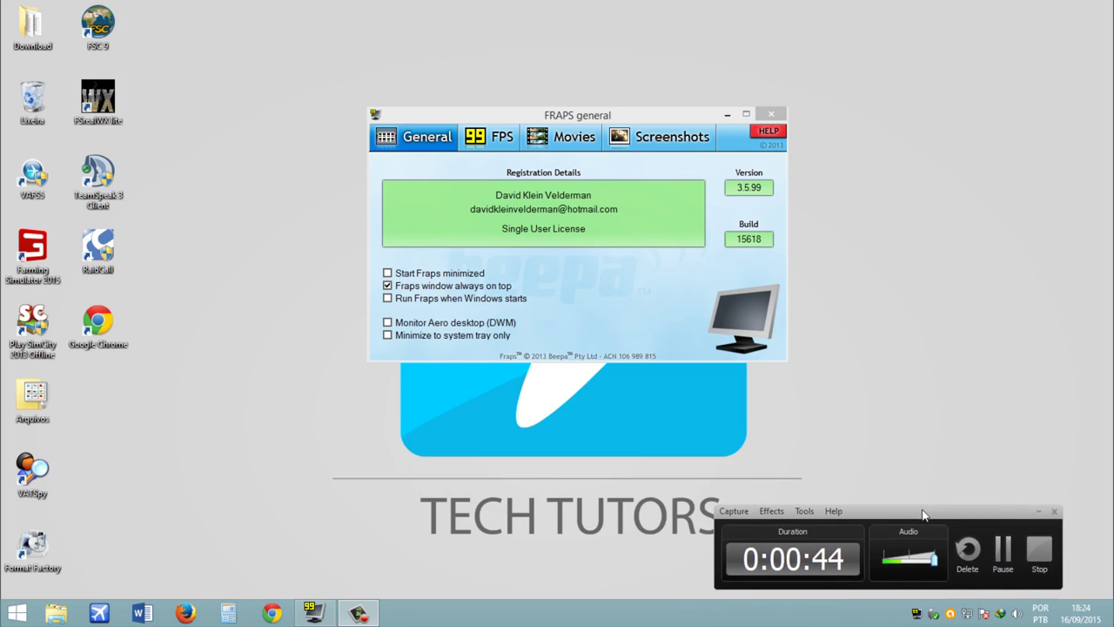
click(1038, 510)
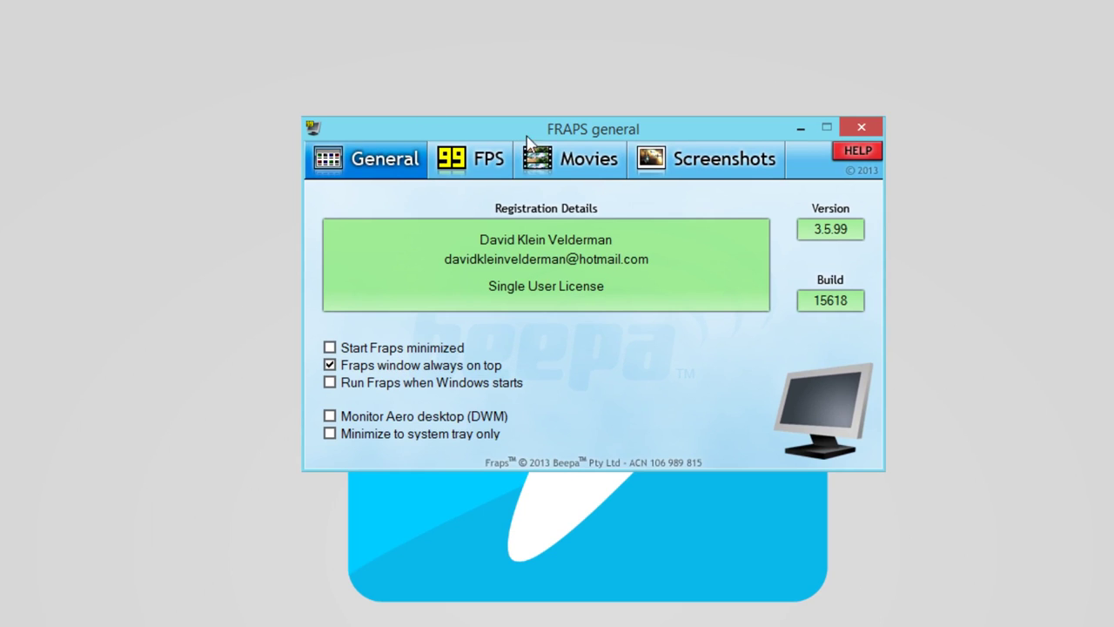
drag(527, 137, 523, 94)
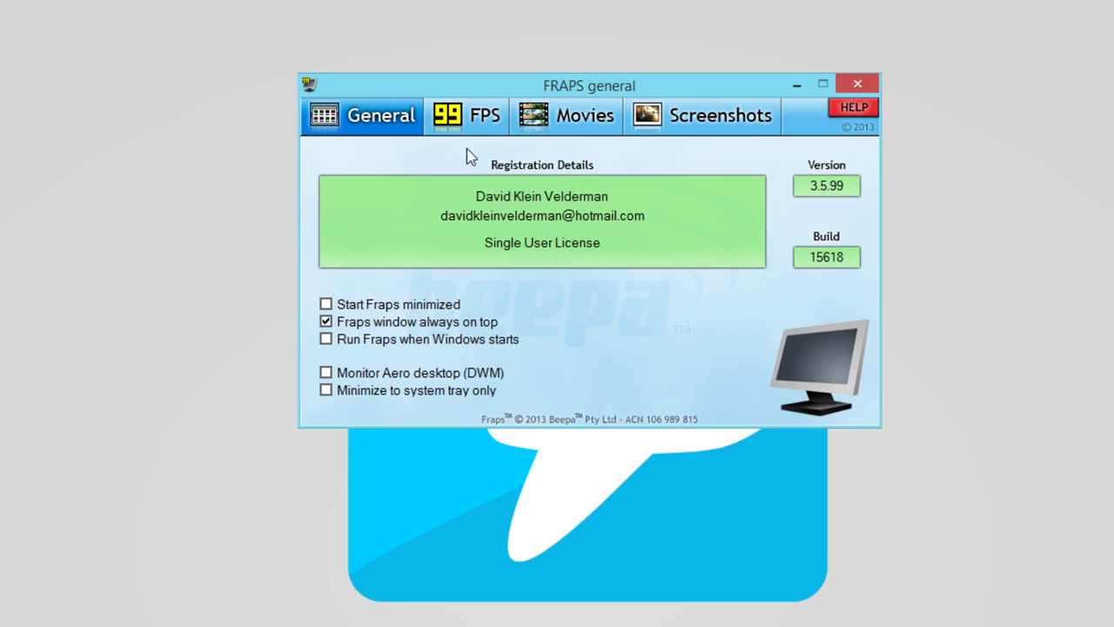
Show the FPS settings and examine the benchmarking hotkey and the Frametimes option, leaving Frametimes off
click(477, 116)
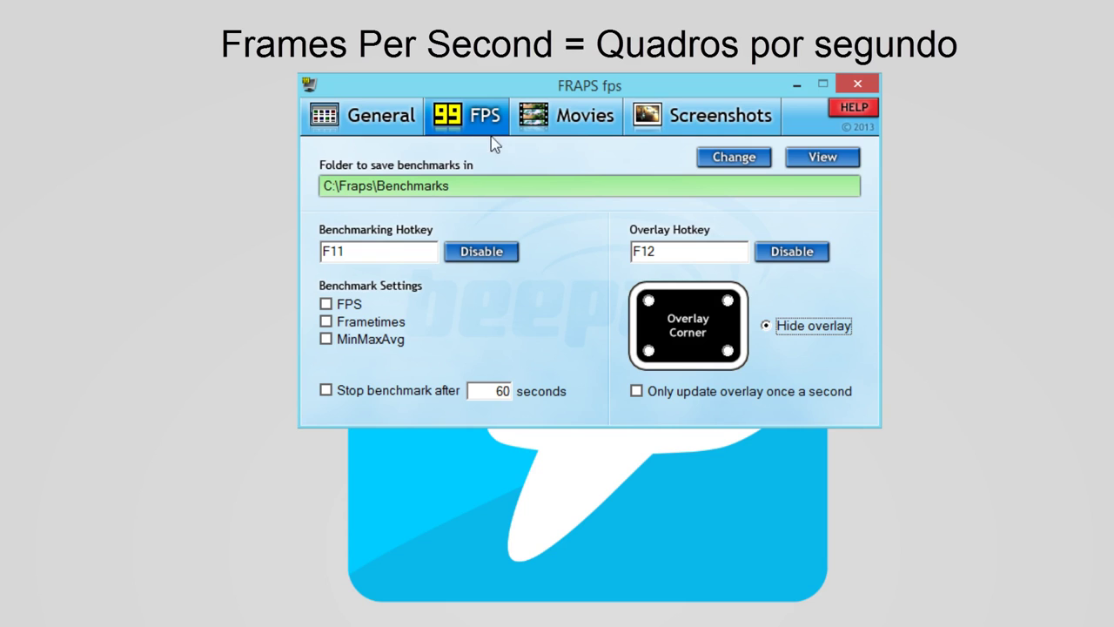
drag(592, 95, 578, 113)
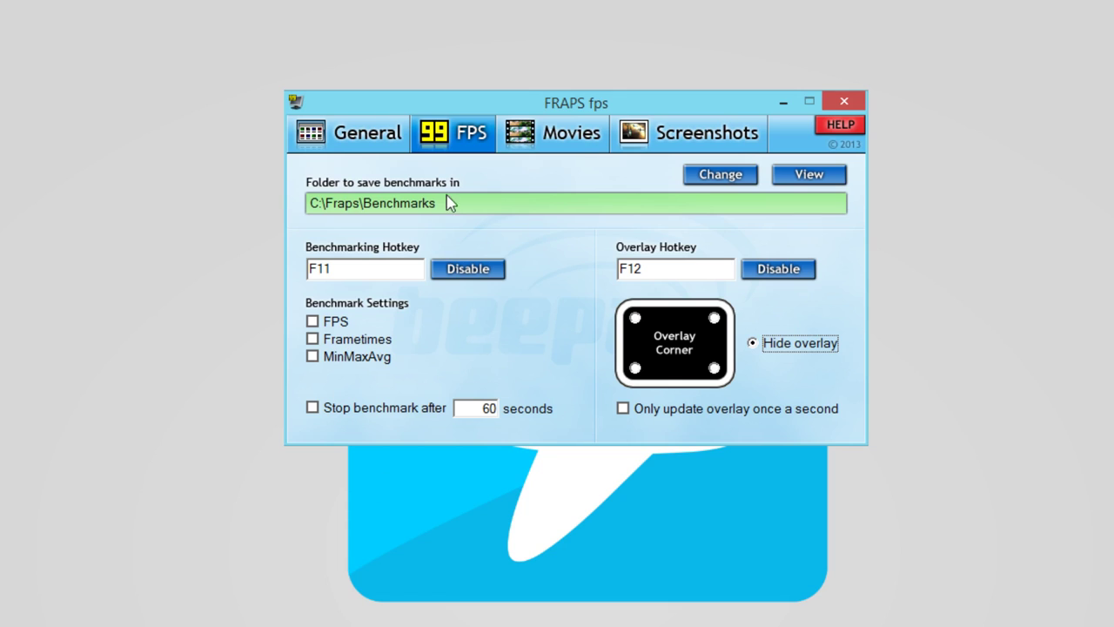
click(362, 268)
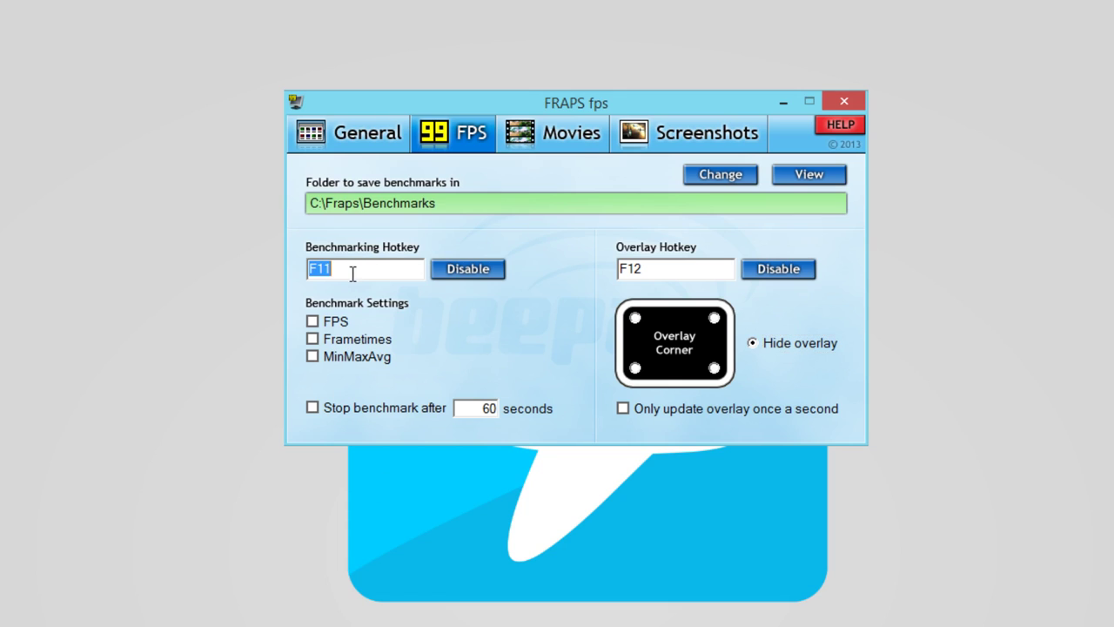
click(396, 338)
click(360, 339)
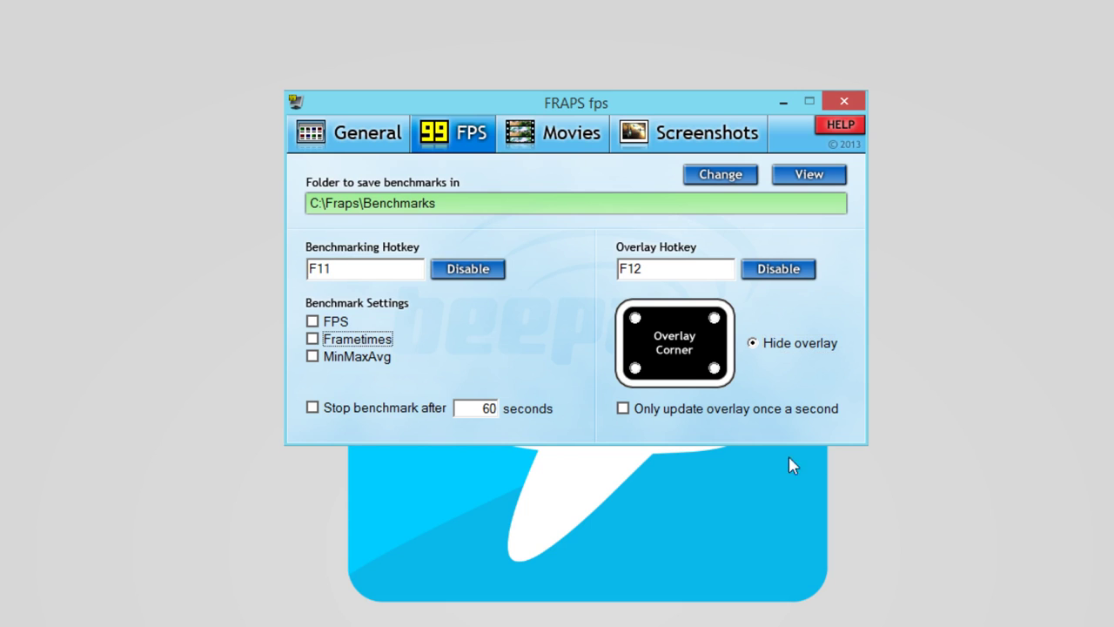
drag(694, 108, 473, 143)
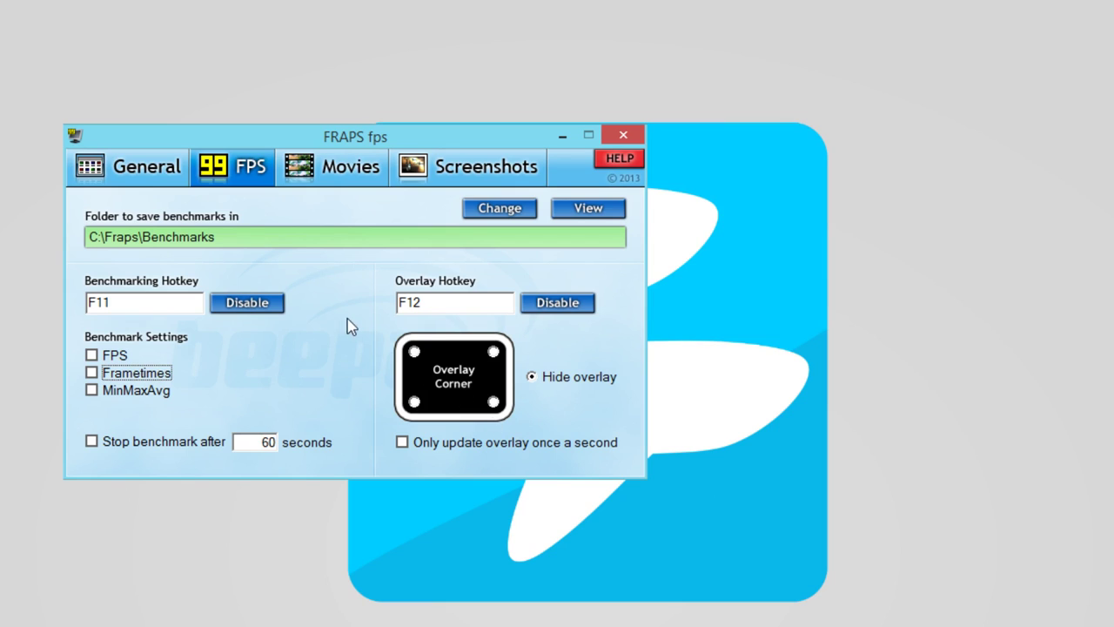
Try T as the overlay hotkey and restore it to F12
click(453, 309)
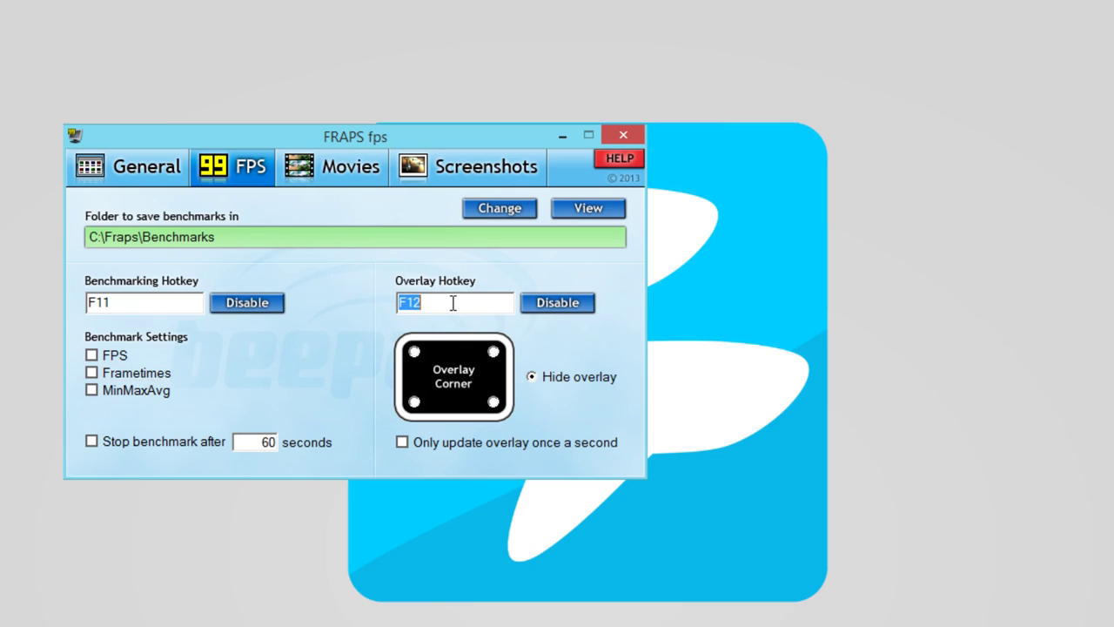
key(t)
key(F12)
Try several corner positions for the frame rate overlay and set it back to Hide overlay
click(528, 392)
click(414, 402)
click(494, 403)
click(415, 402)
click(415, 351)
click(413, 402)
click(533, 381)
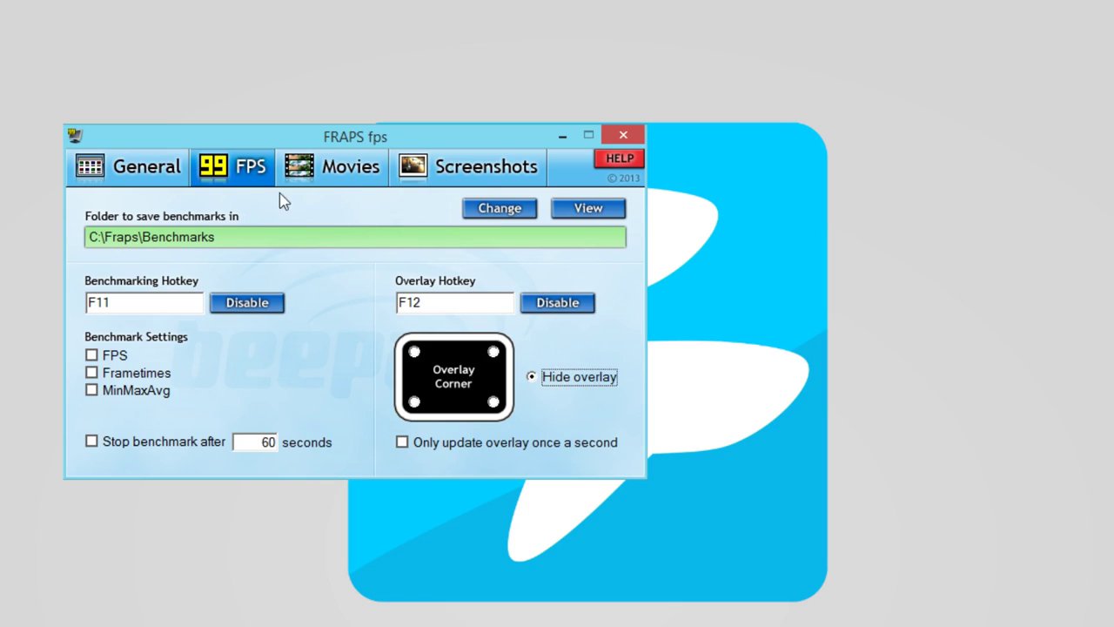
In the movie settings, try F9 as the video capture hotkey and set it back to Tab
click(346, 178)
drag(389, 142, 582, 126)
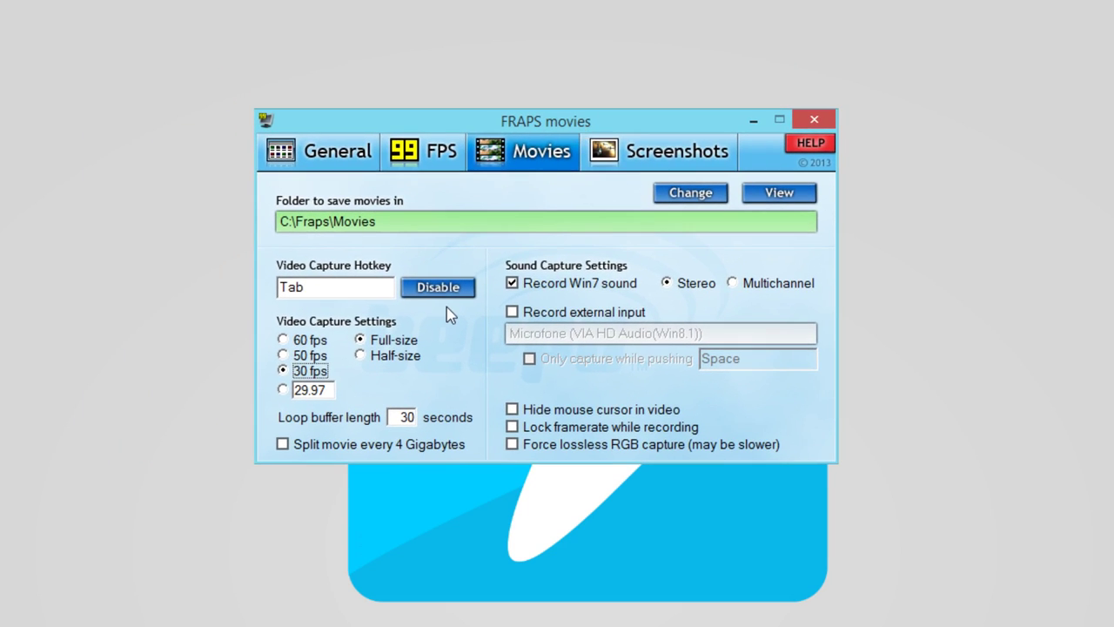
click(333, 288)
key(F9)
click(377, 287)
key(Tab)
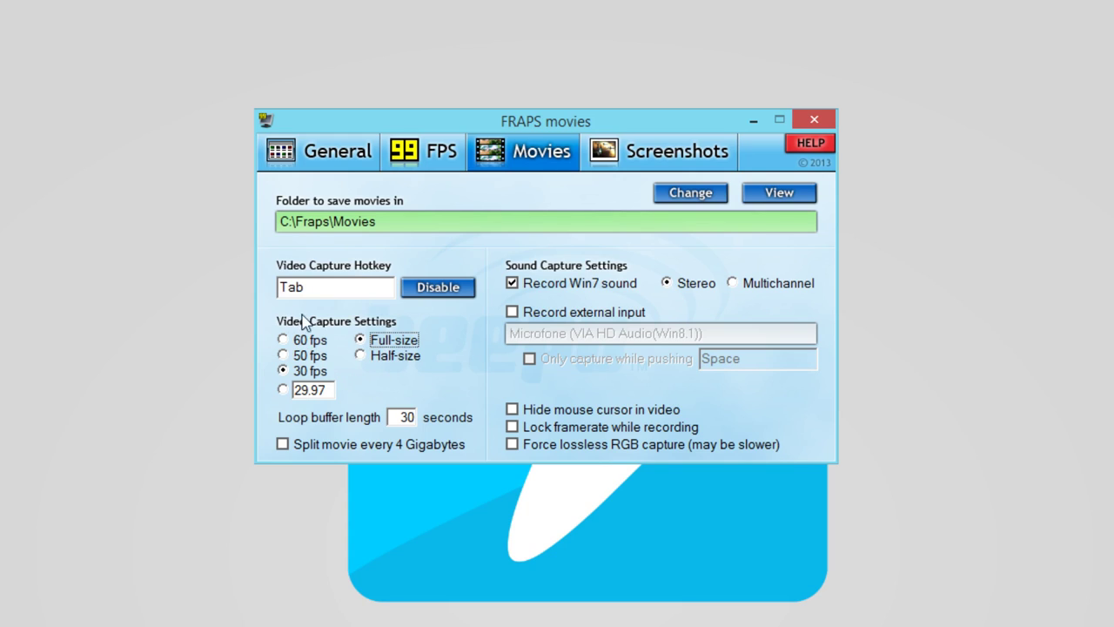
Try the 60 fps, 50 fps and custom capture rates and return the video capture to 30 fps
click(312, 341)
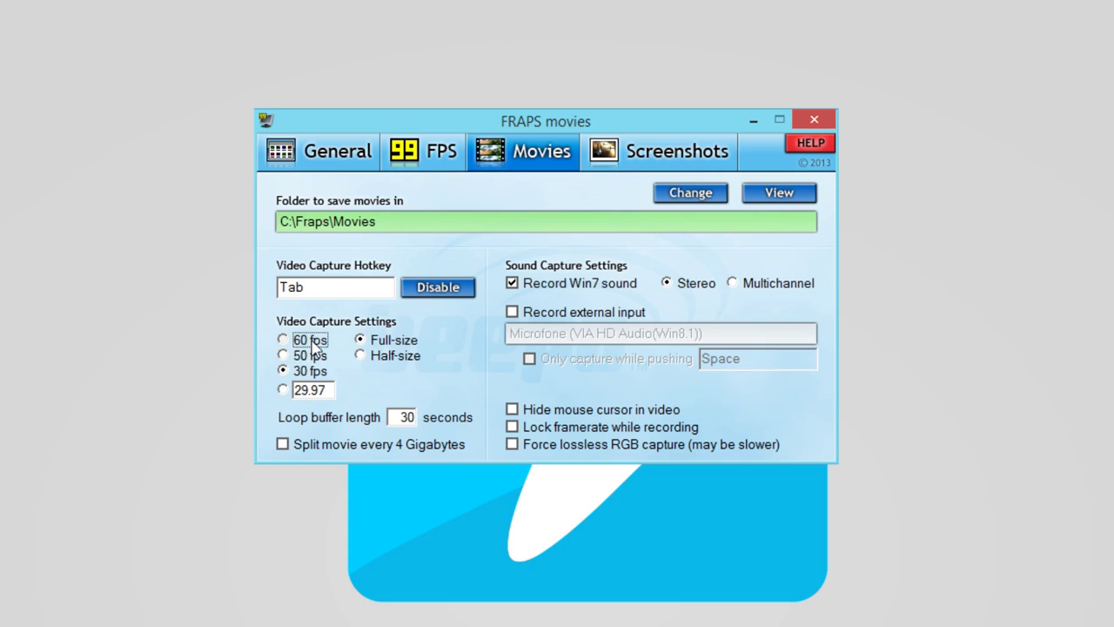
click(312, 370)
click(312, 356)
click(311, 340)
click(312, 355)
click(312, 370)
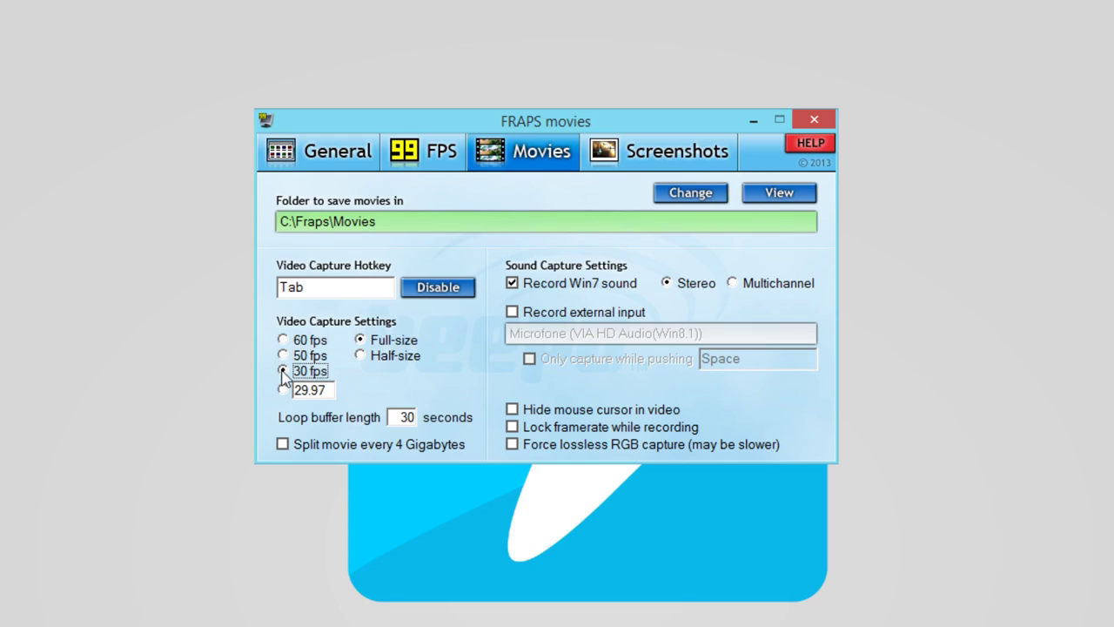
drag(324, 390, 302, 390)
click(290, 394)
click(287, 374)
Try Half-size video capture and restore Full-size
click(360, 356)
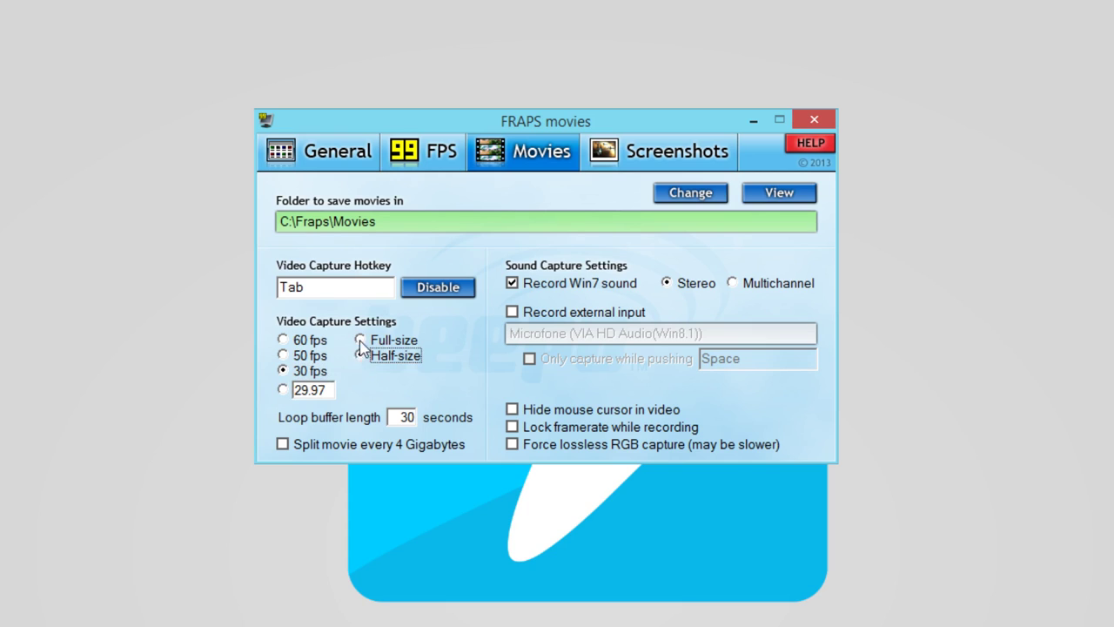
click(360, 341)
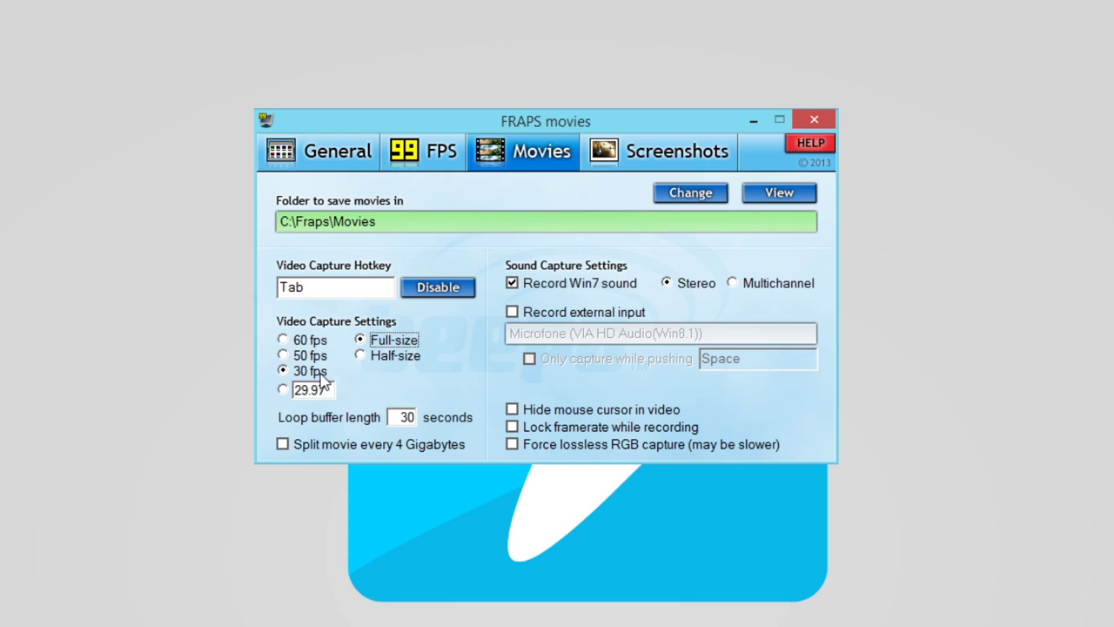
click(364, 355)
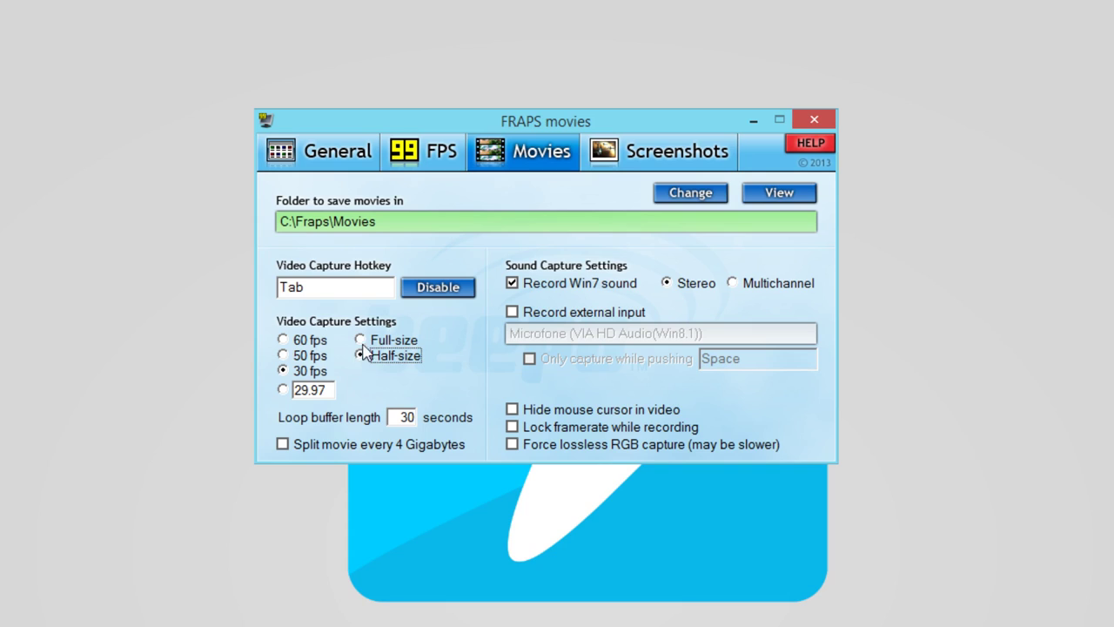
click(361, 339)
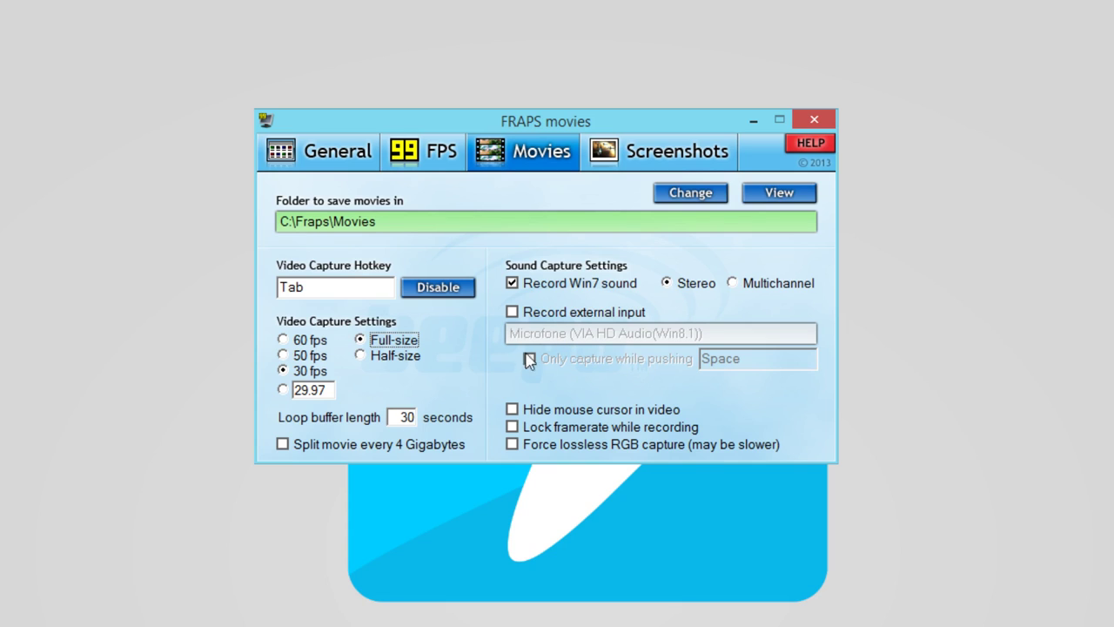
Try the options for recording external input and hiding the mouse cursor in video, switching both off again
click(567, 311)
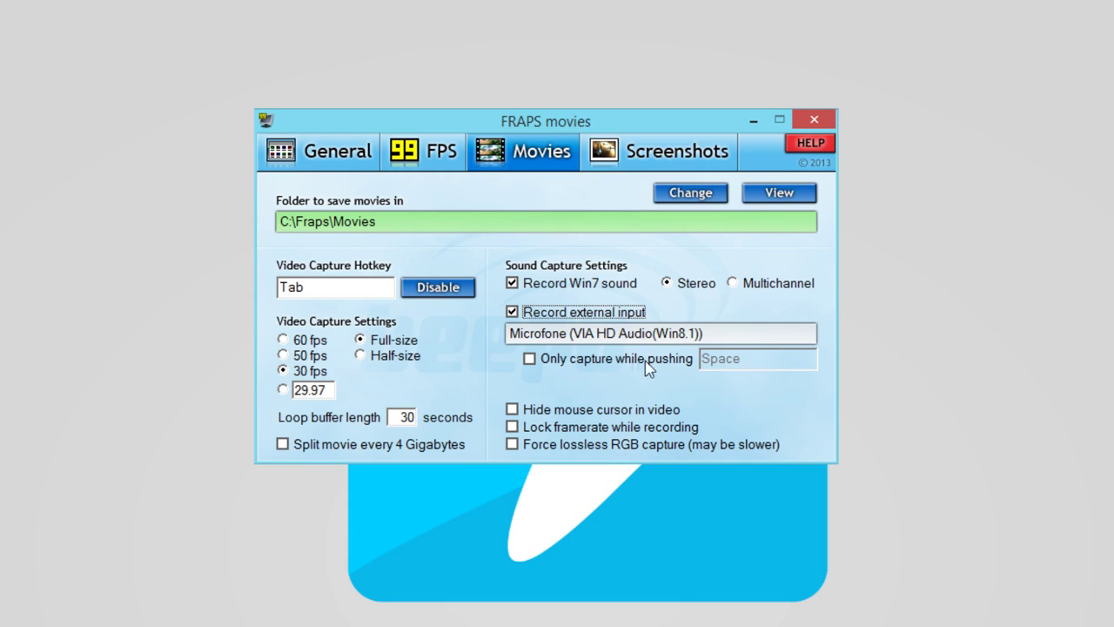
click(557, 312)
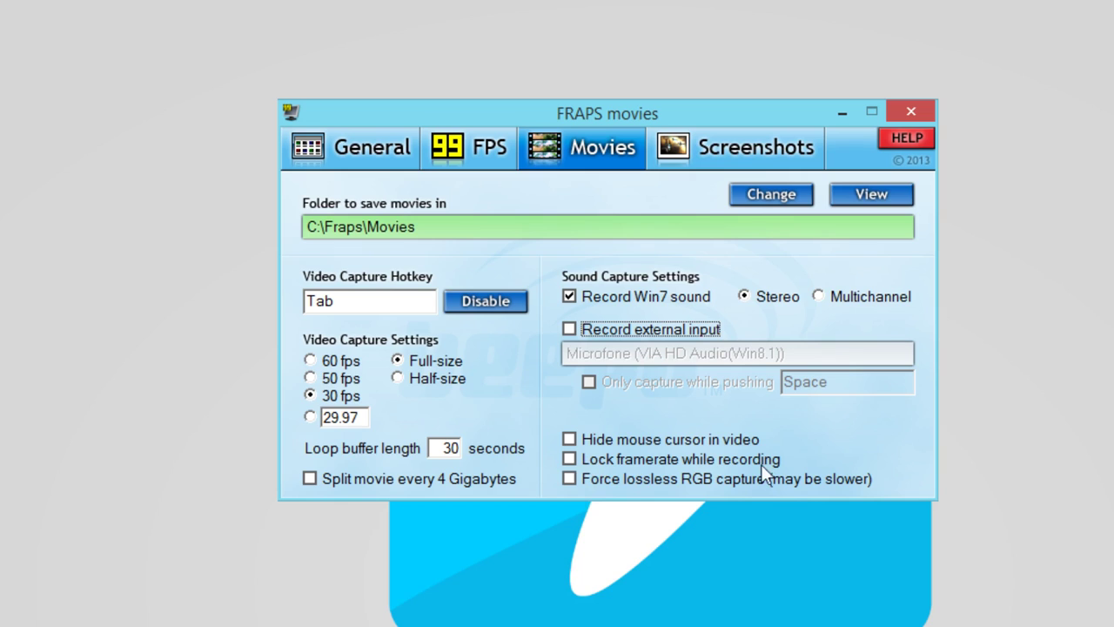
click(569, 439)
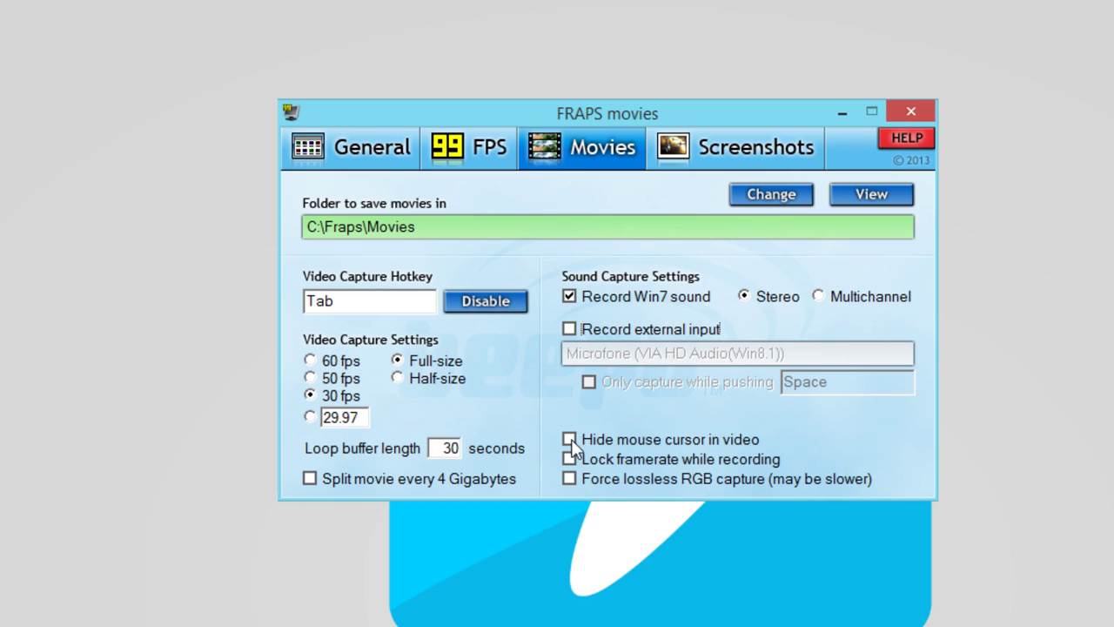
click(569, 440)
click(571, 442)
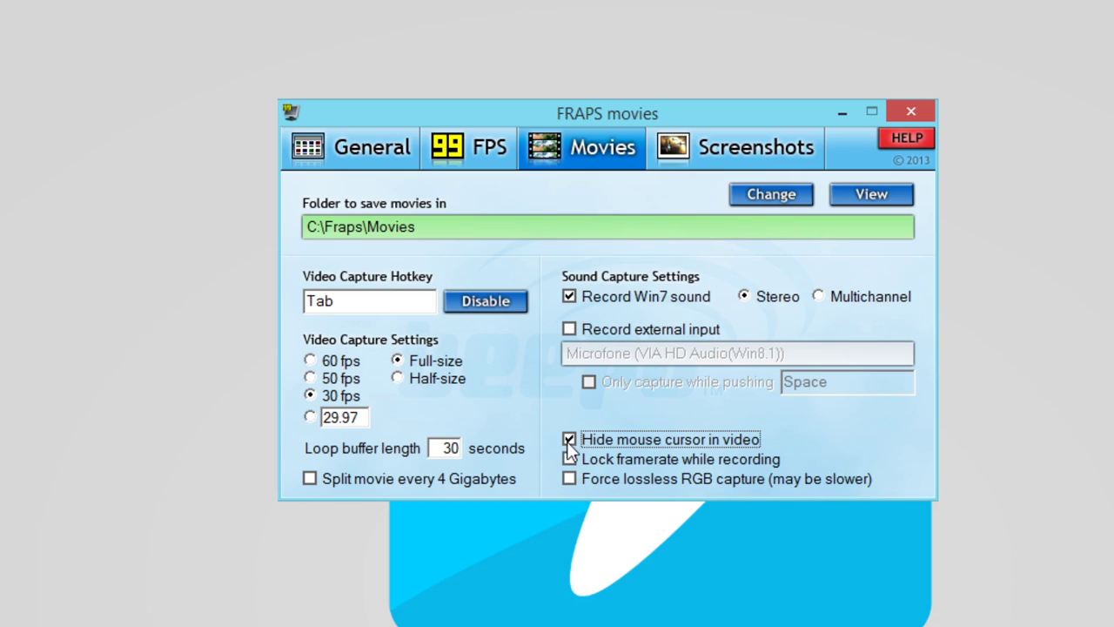
Bring up the movie folder selection, browse to C:\Fraps in File Explorer, and cancel the selection
click(771, 195)
drag(719, 224, 1085, 18)
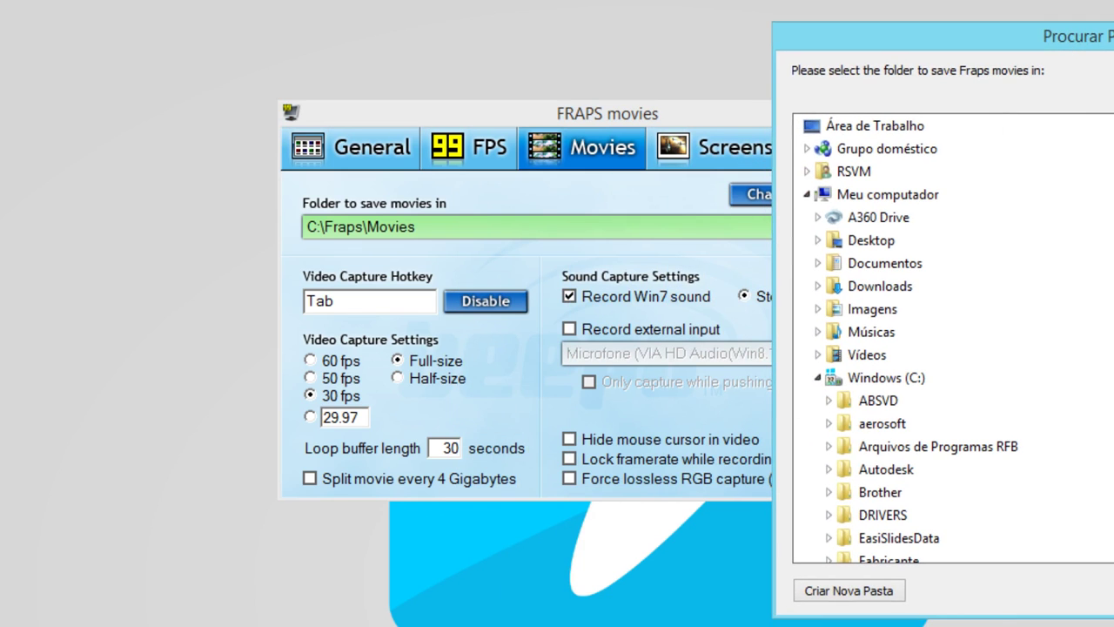
key(super+e)
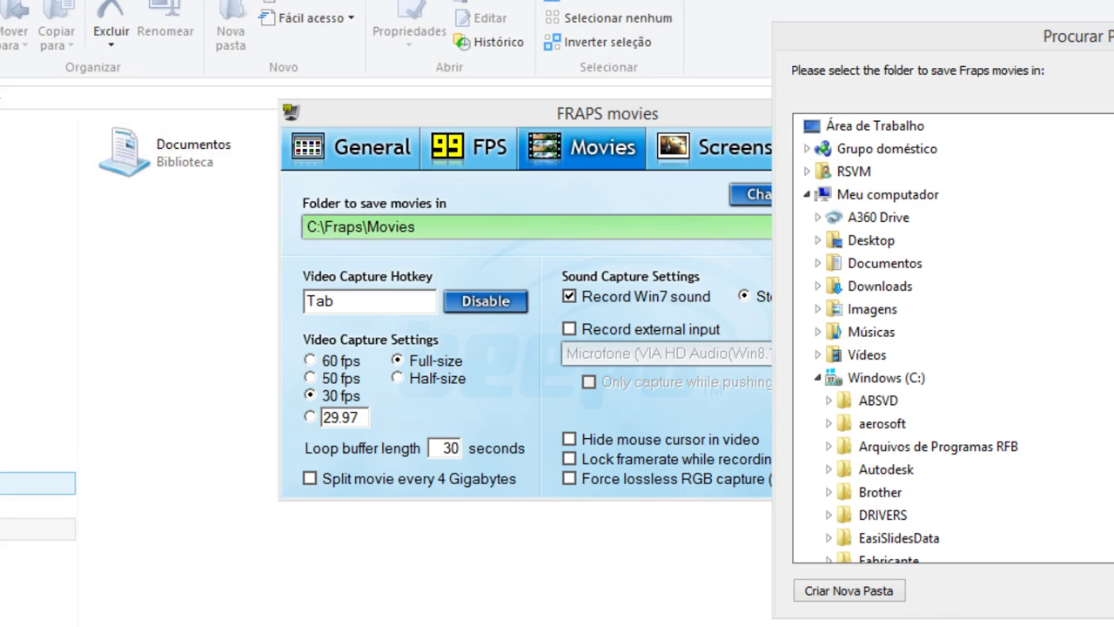
click(38, 529)
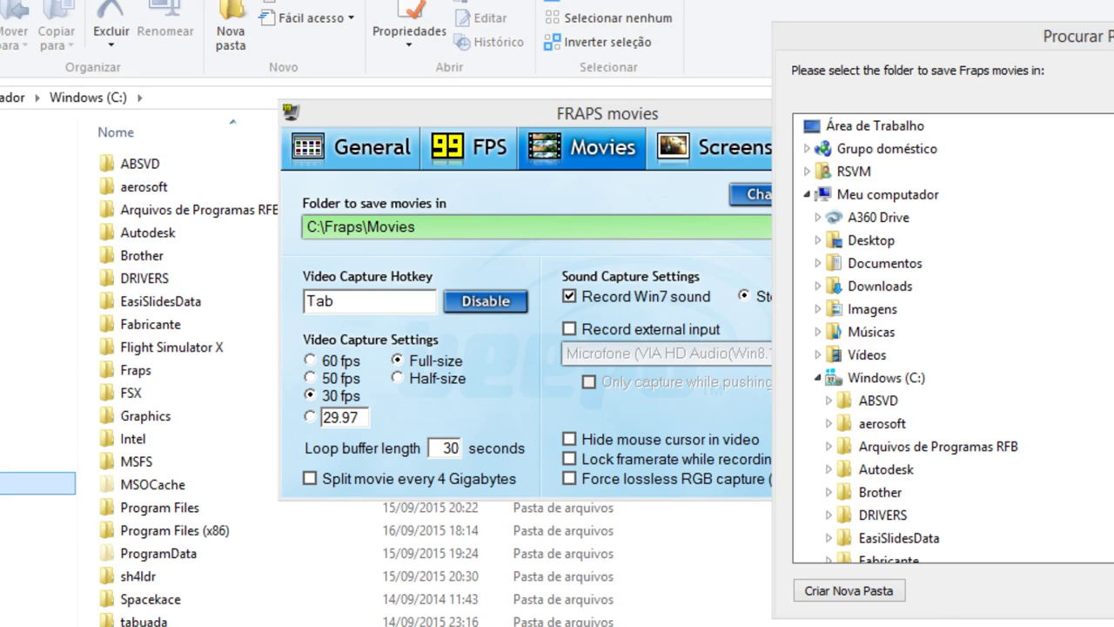
click(517, 122)
click(177, 438)
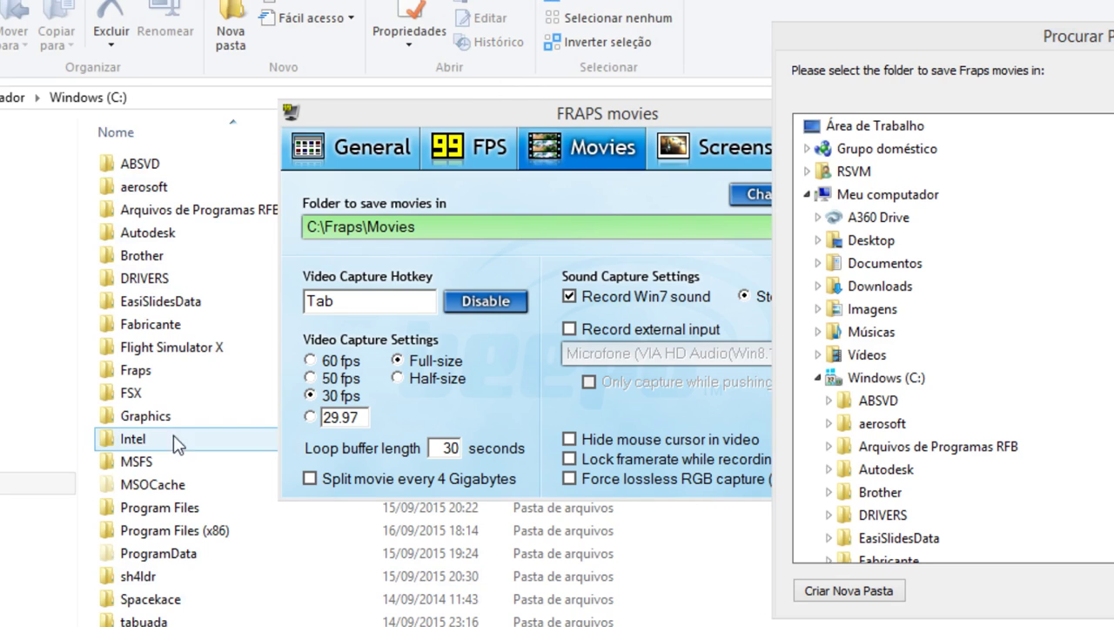
click(139, 371)
double_click(139, 371)
click(454, 111)
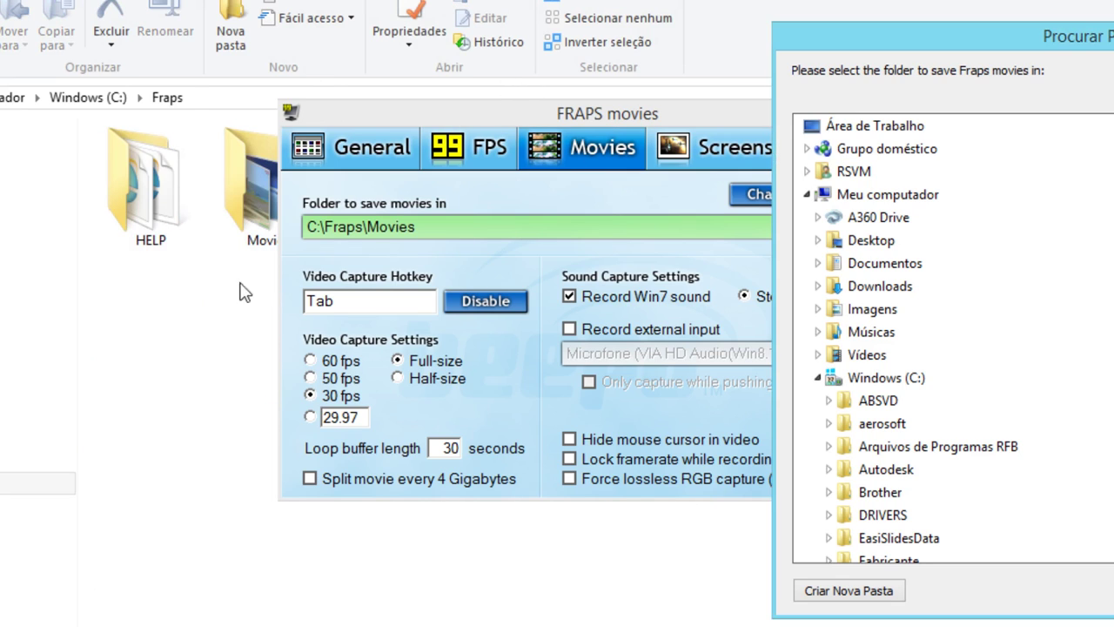
key(Escape)
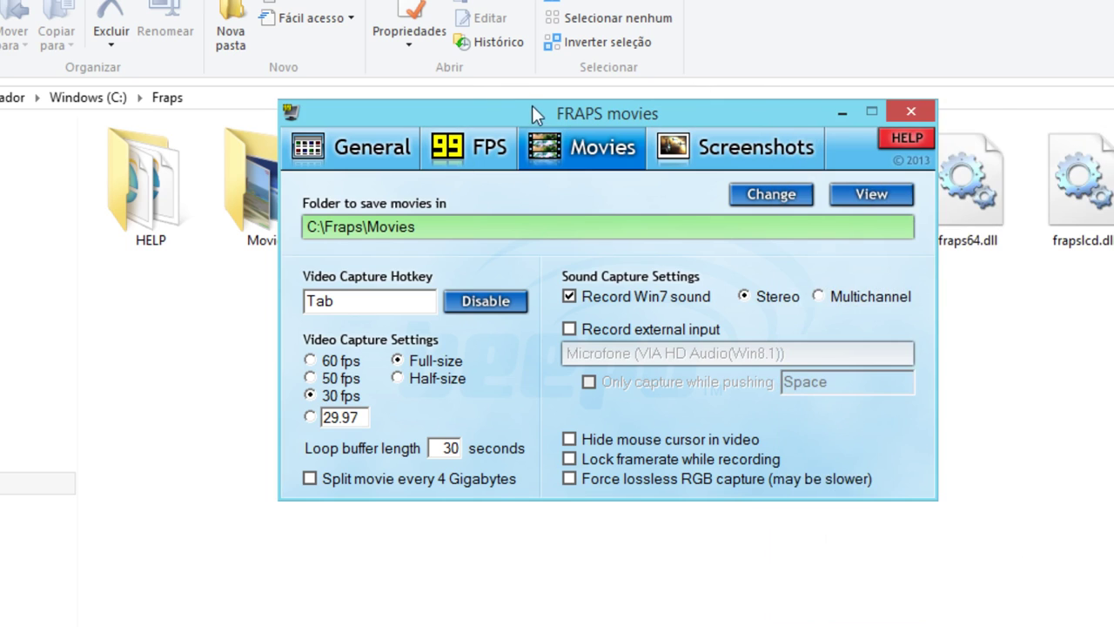
Look through the Movies folder, return to the Fraps folder to locate Screenshots, and reposition the Fraps window
drag(532, 105, 832, 177)
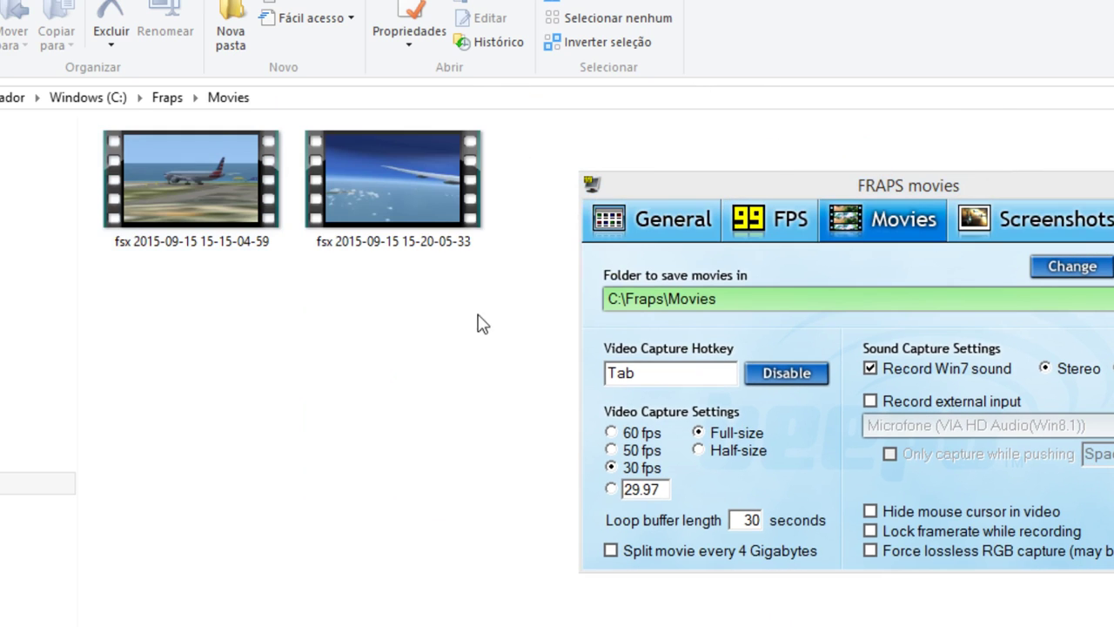
key(BackSpace)
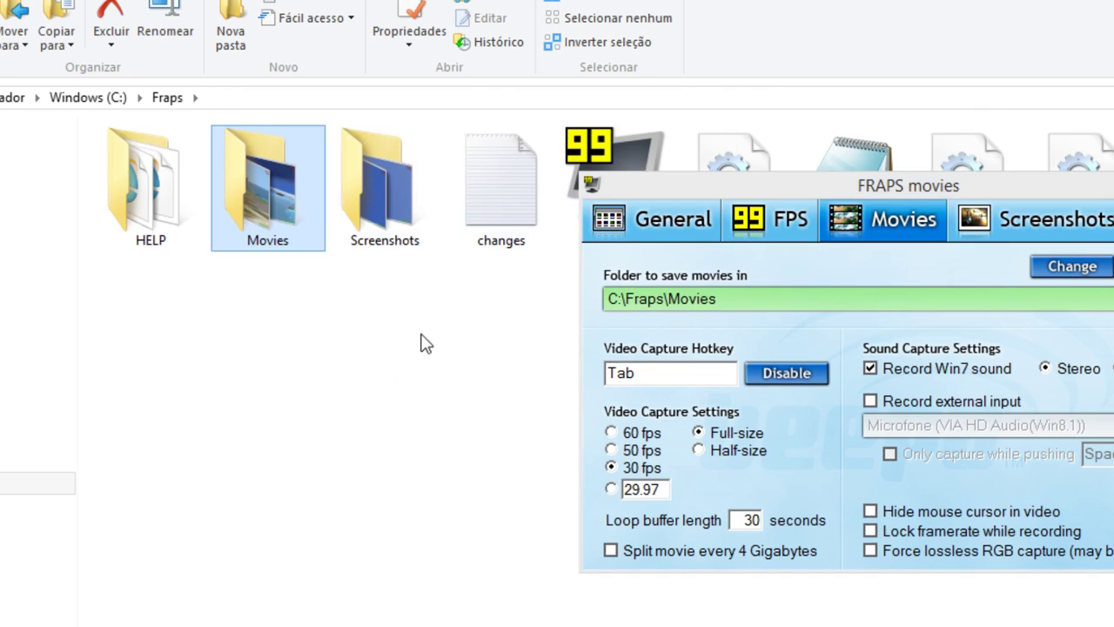
drag(805, 180, 823, 252)
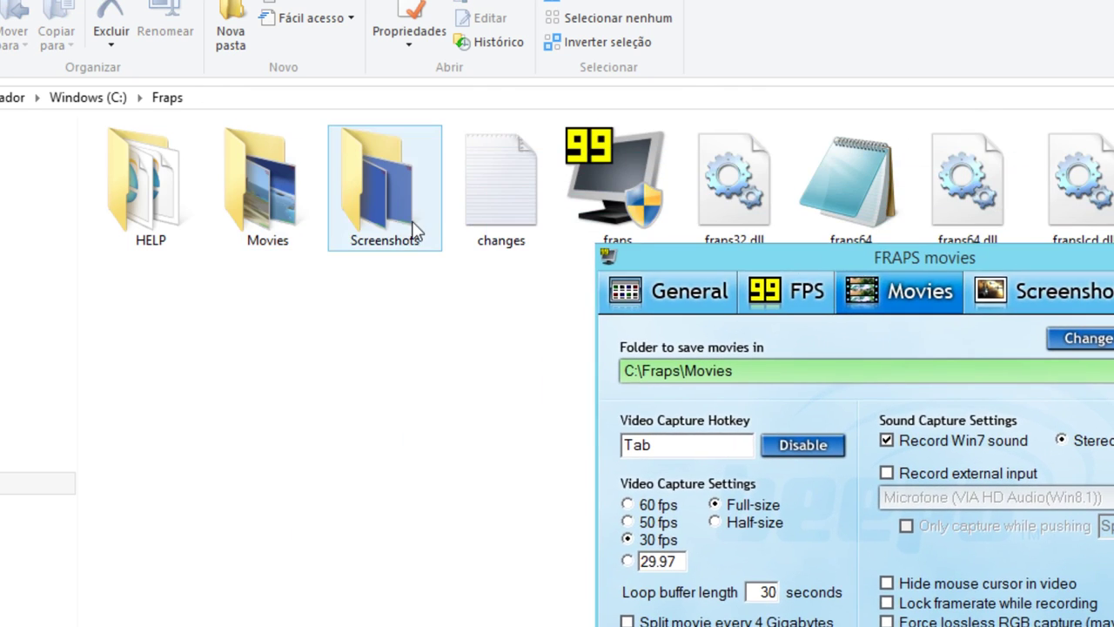
click(414, 232)
drag(1010, 256, 592, 158)
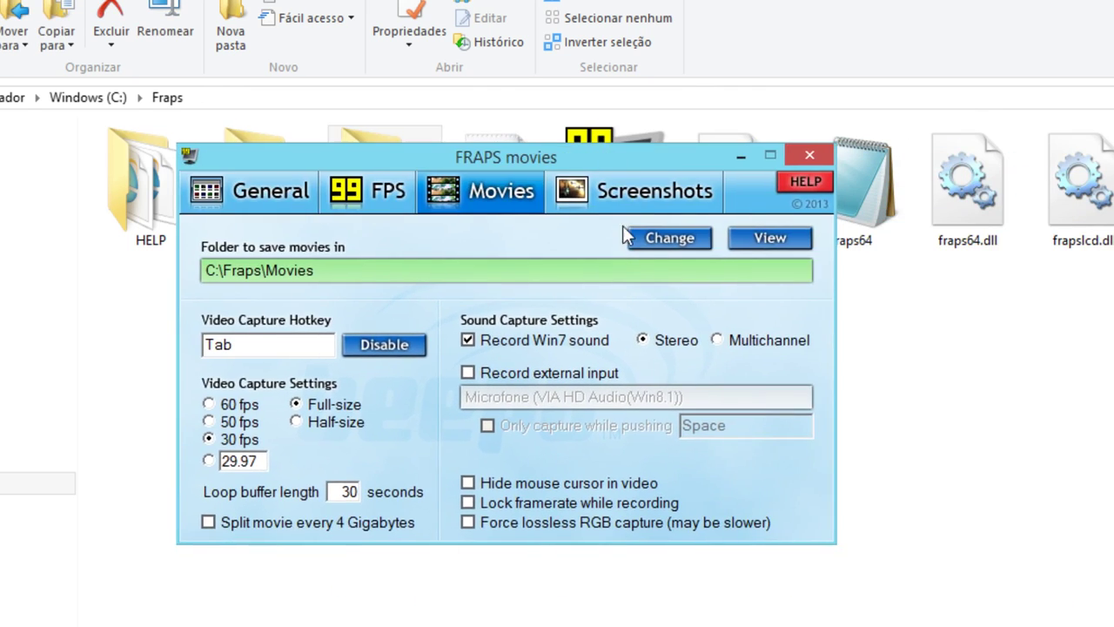
Check where the movie save folder can be changed, cancel the selection, and view the current movies folder
click(669, 238)
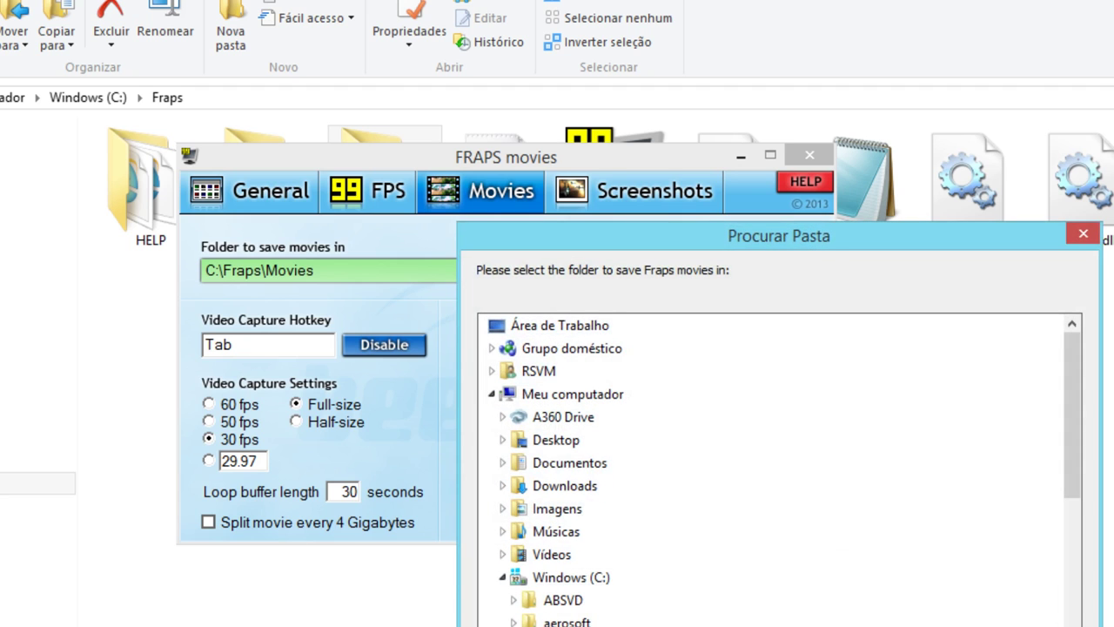
key(Escape)
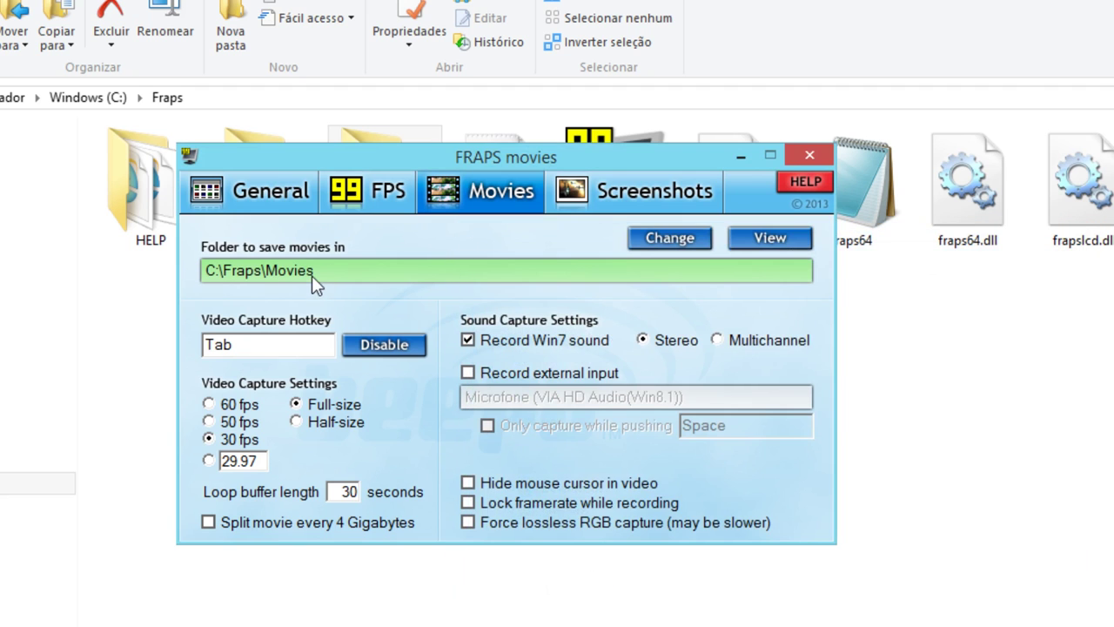
click(668, 238)
click(1083, 233)
click(767, 242)
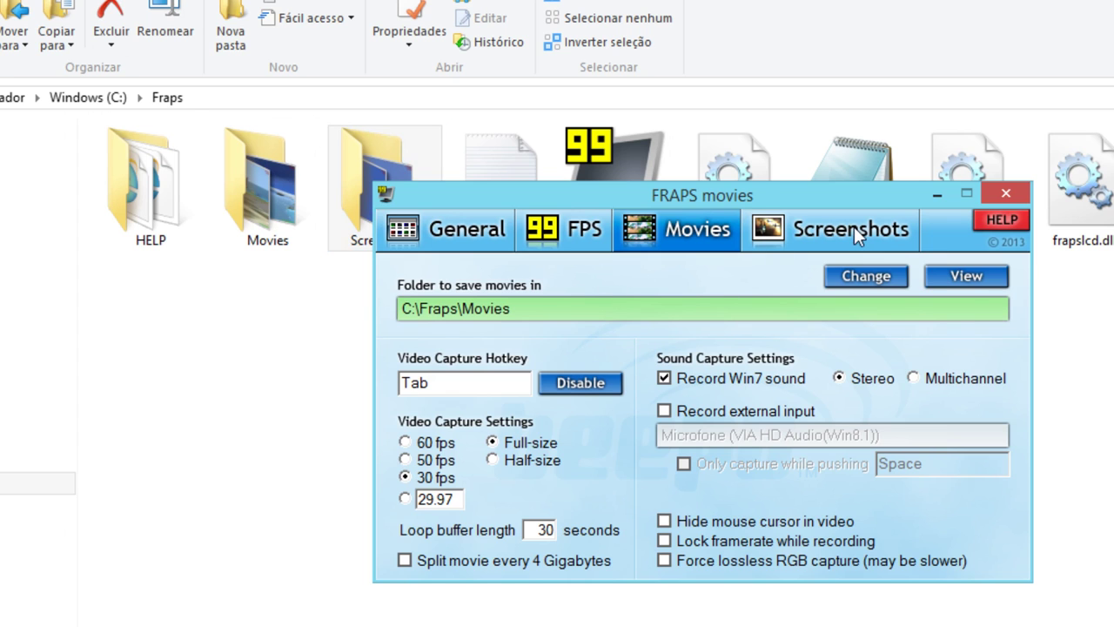
Switch Fraps to the screenshot settings and examine the screen capture hotkey
click(854, 229)
drag(782, 207, 689, 307)
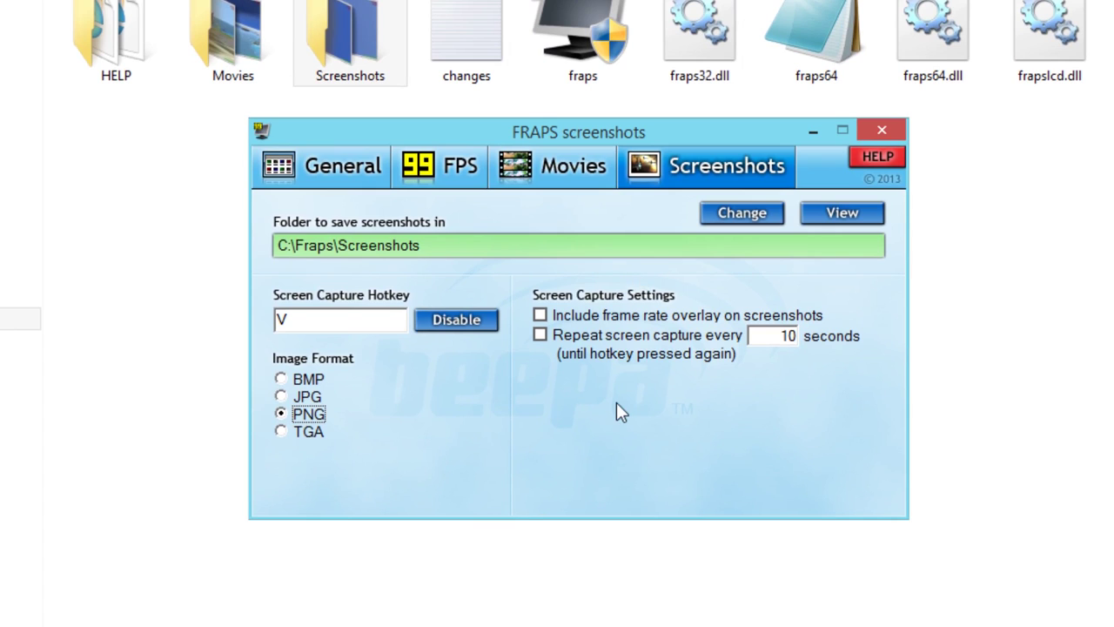
click(343, 328)
Revisit the FPS overlay settings and try including the frame rate overlay on screenshots, leaving it switched off
click(457, 170)
click(797, 403)
click(685, 165)
click(761, 319)
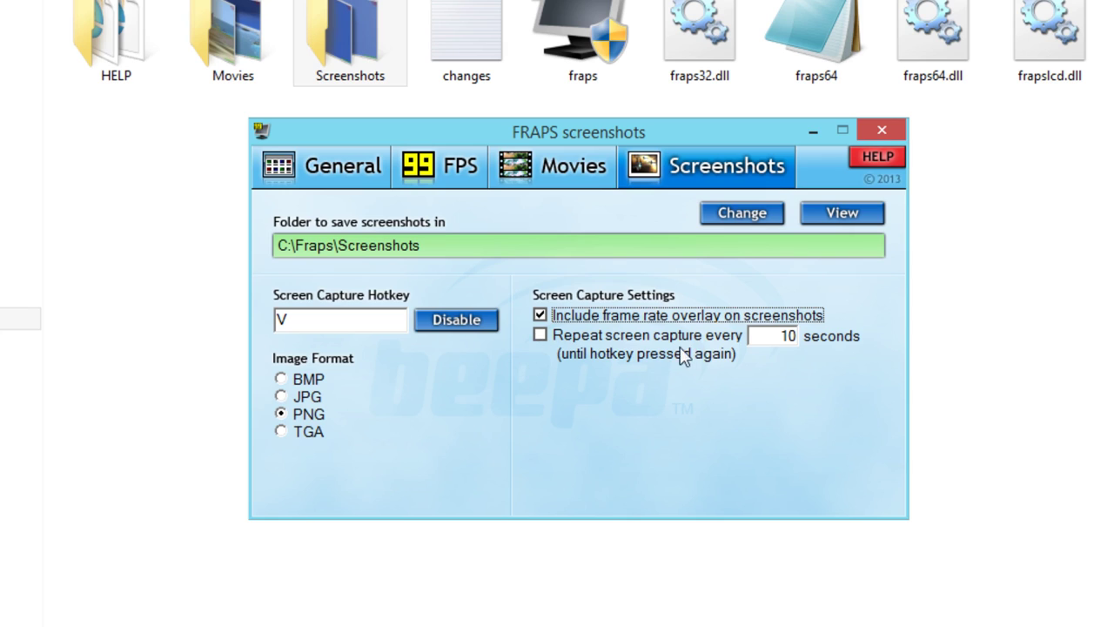
click(539, 316)
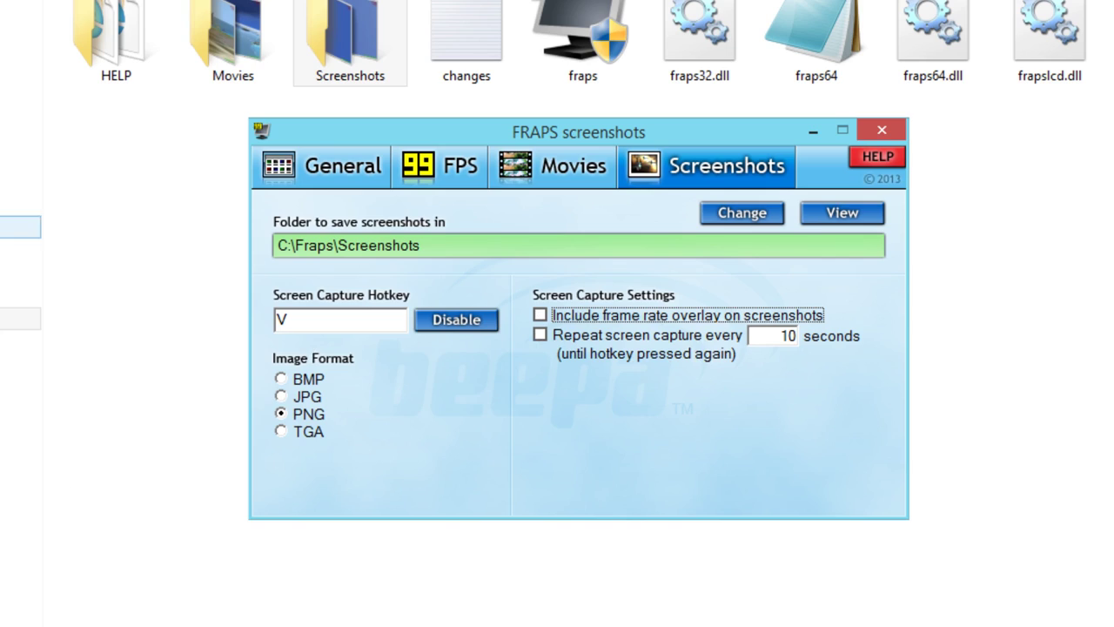